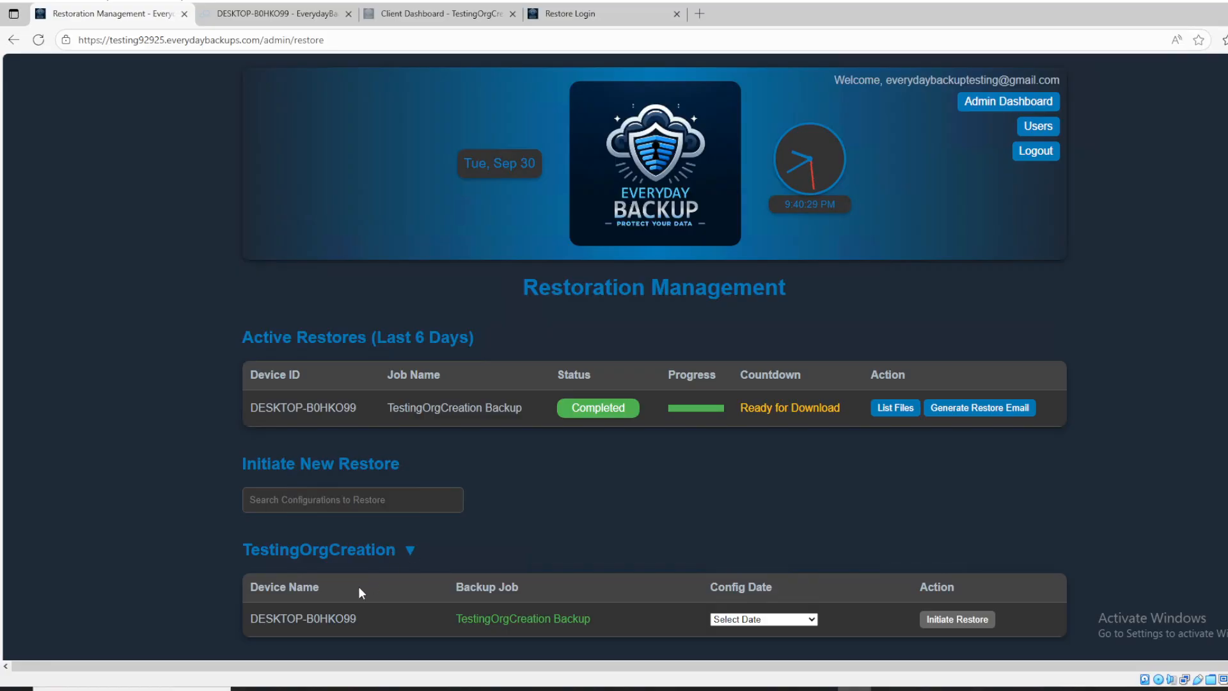
- Search the restore configurations for "desktop" and set the config date of DESKTOP-B0HKO99 to 9/30/2025, 9:00:08 PM
click(267, 500)
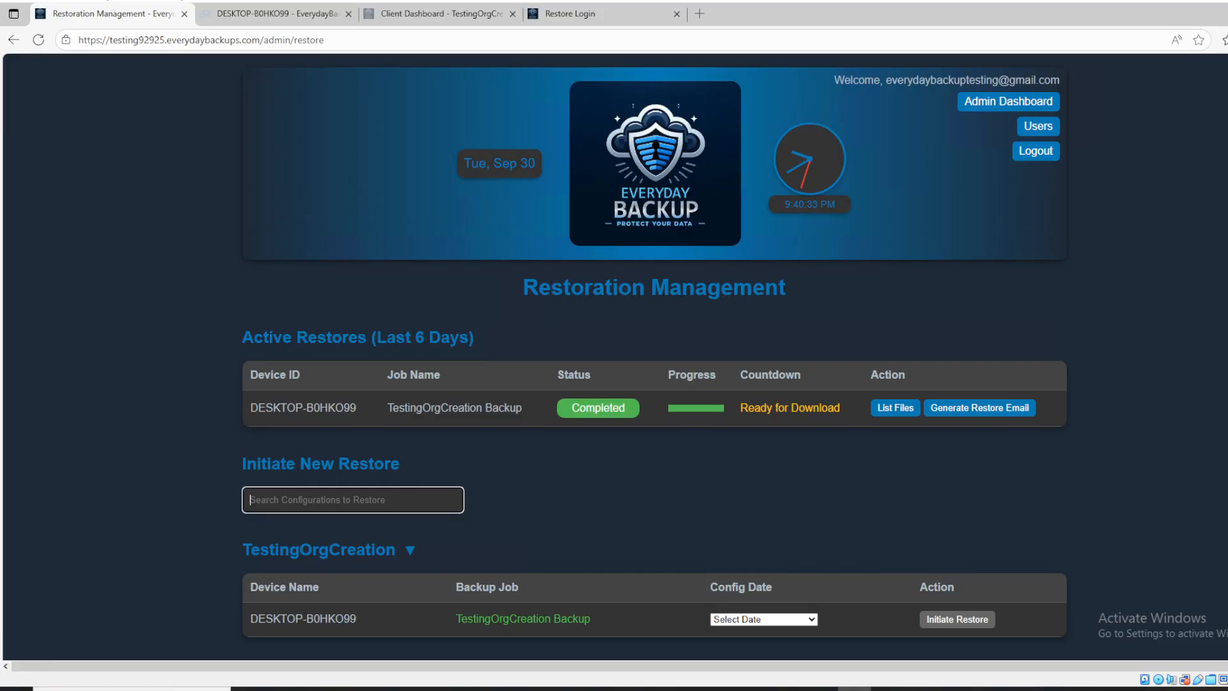
text(desktop)
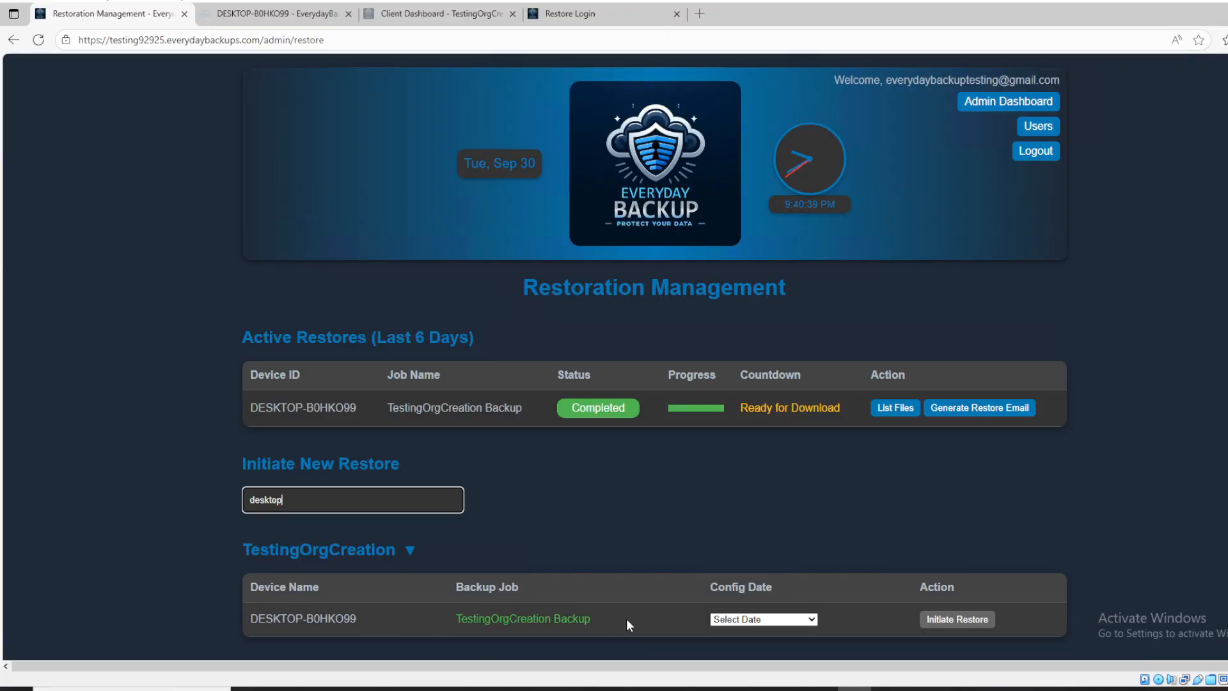
click(765, 620)
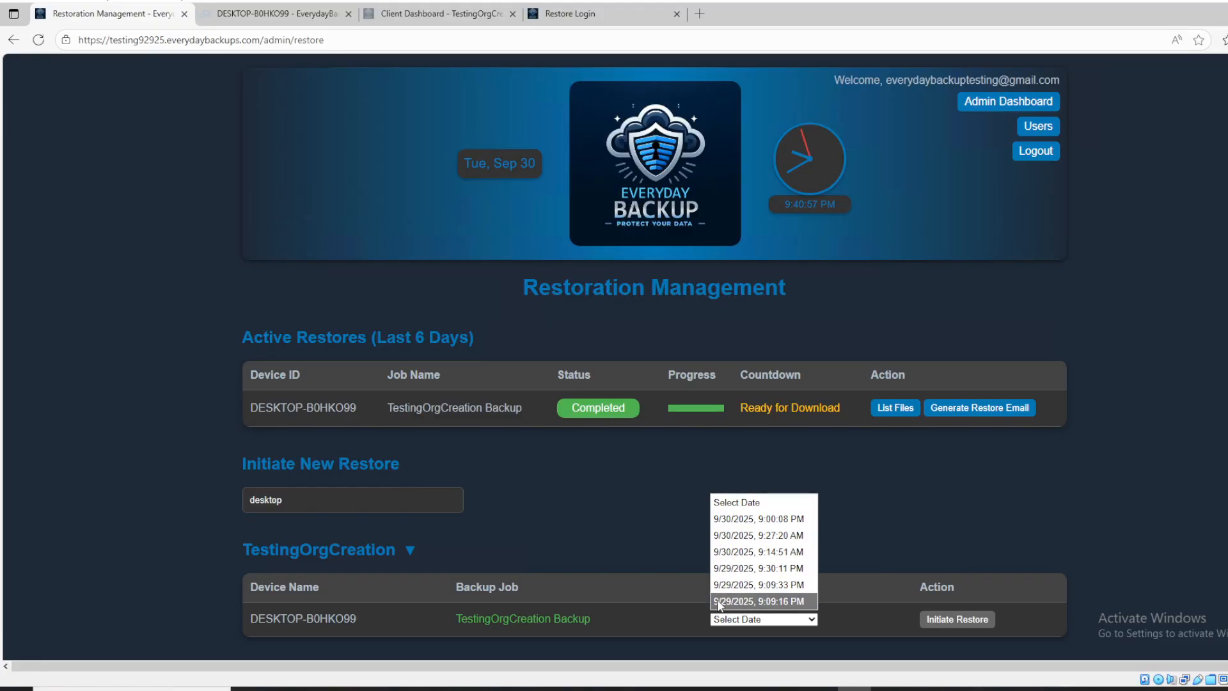
click(765, 519)
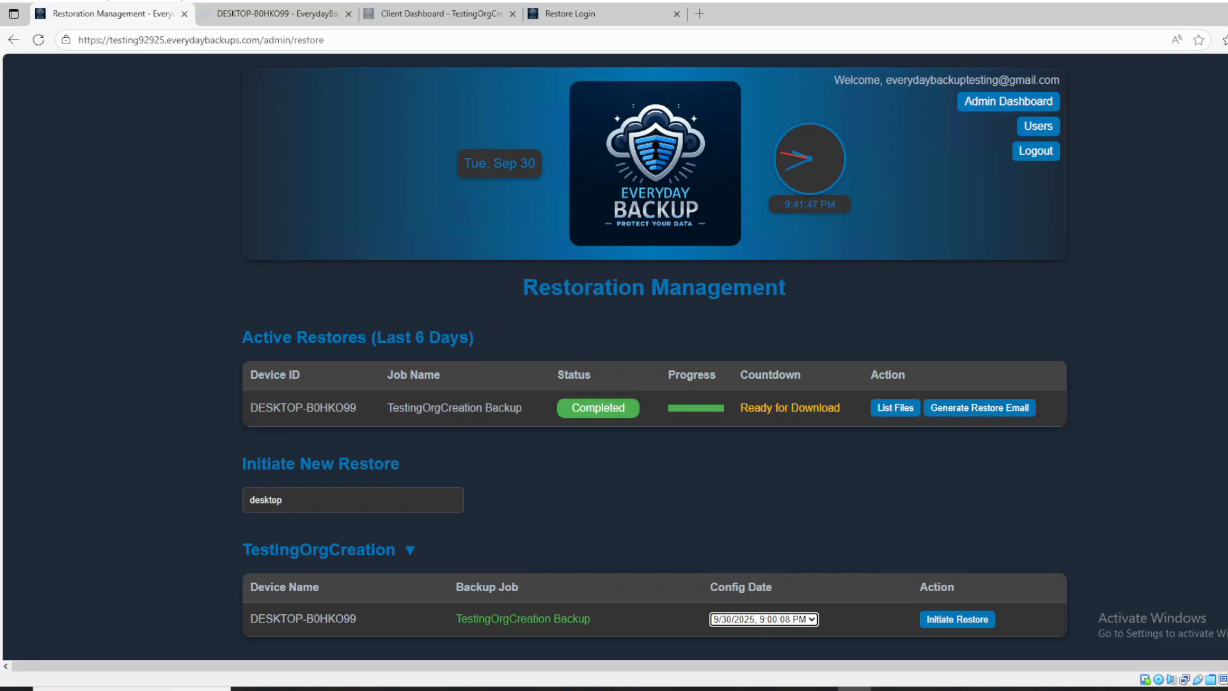
- Review the restore-link email, log in to the Restore Access page with the temporary credentials, and decline saving the password
drag(0, 63, 638, 63)
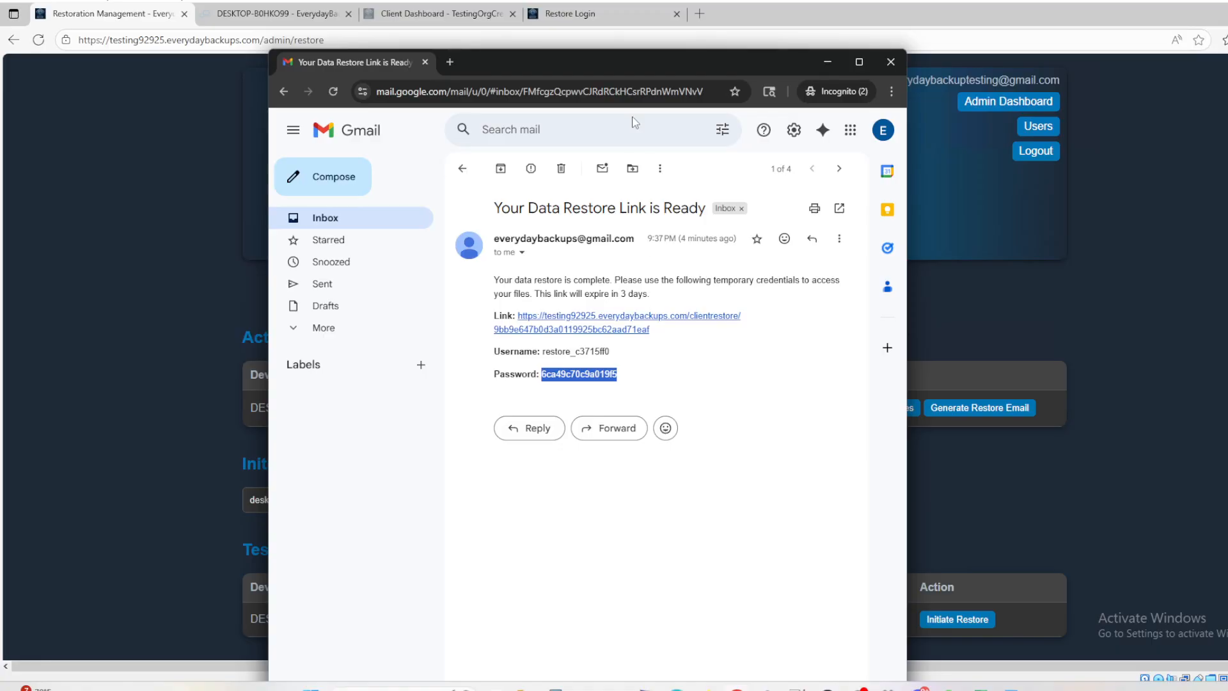
drag(642, 69, 0, 64)
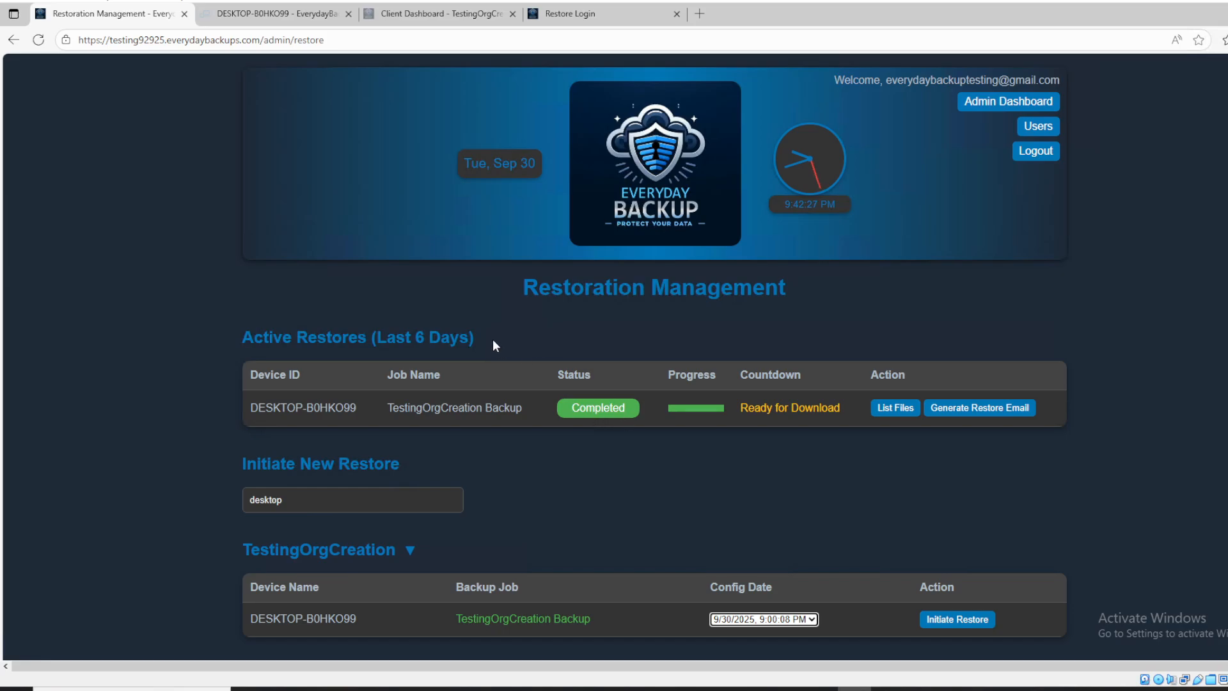
click(611, 14)
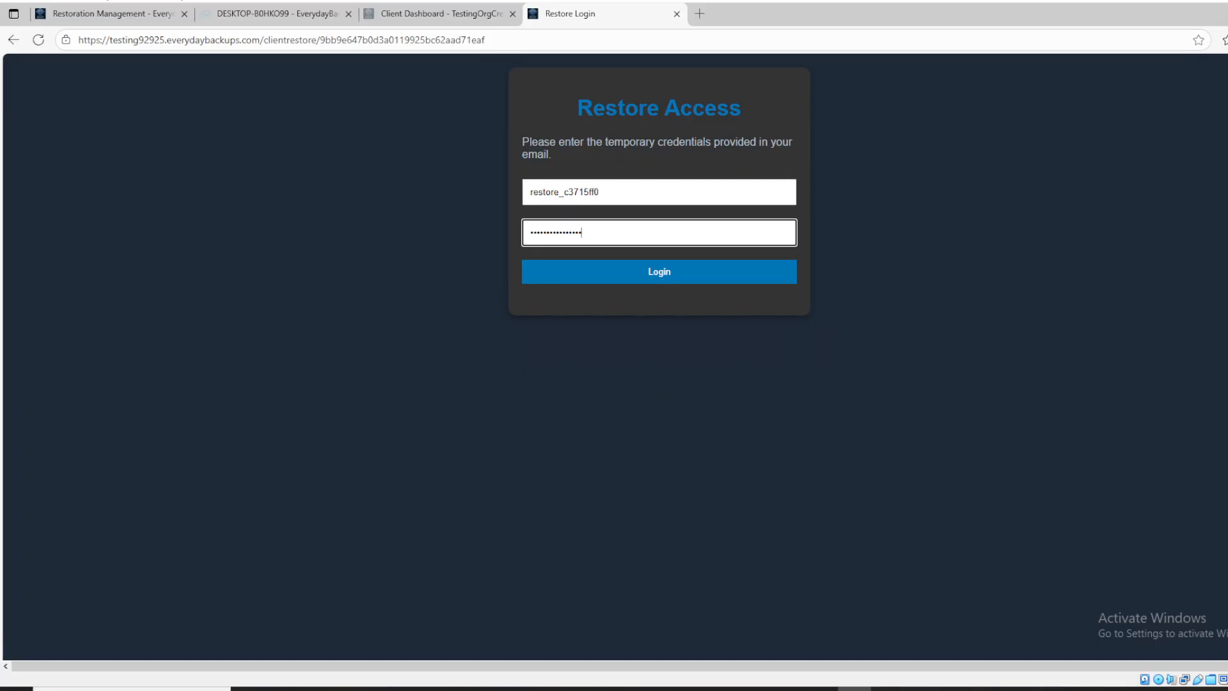
click(677, 275)
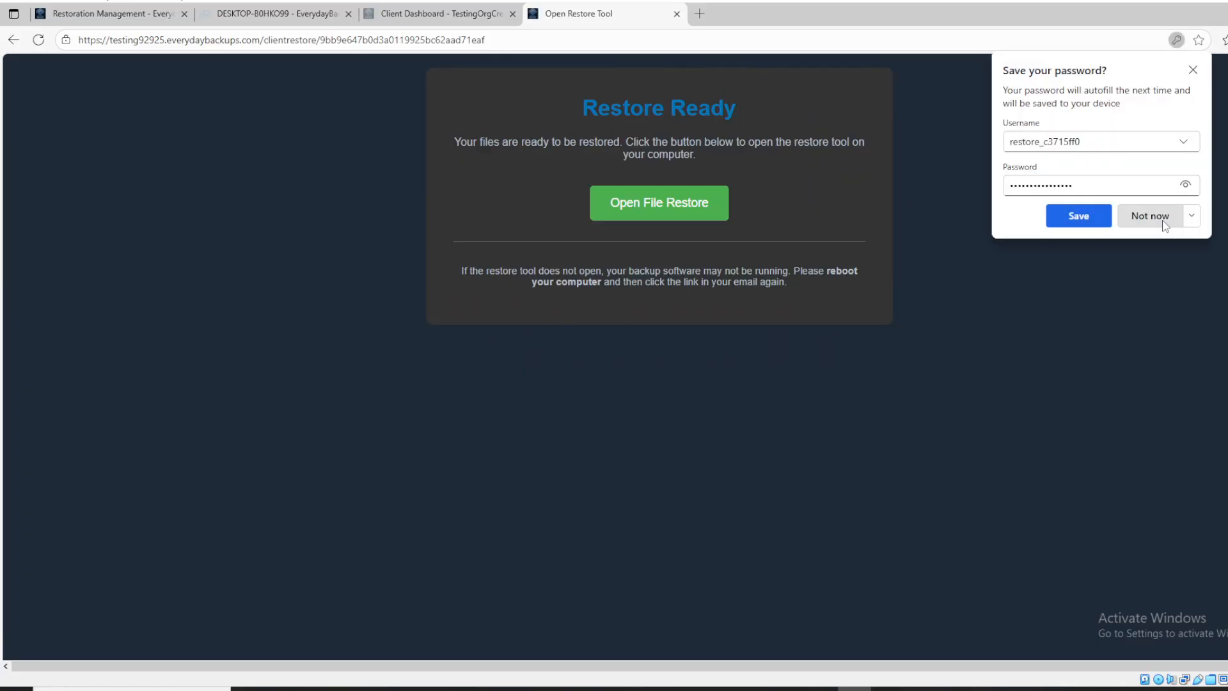
click(1164, 220)
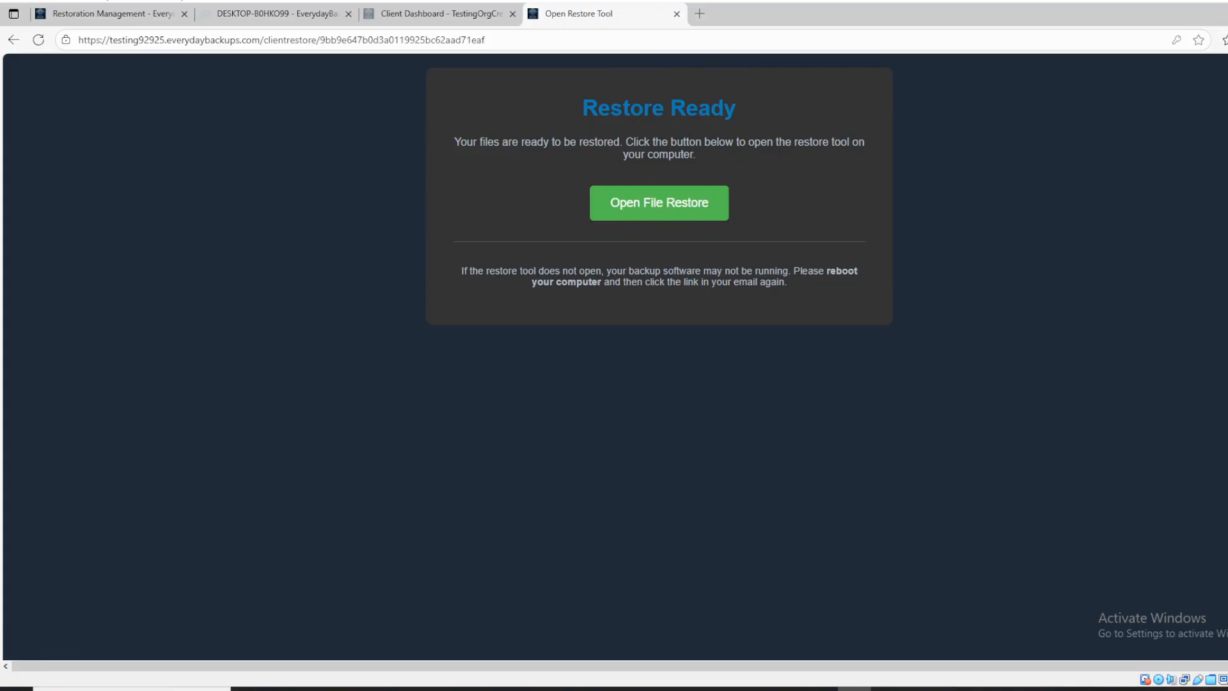
- Read the reboot note on the Restore Ready page and open the file restore tool
drag(470, 272, 792, 268)
click(771, 224)
click(665, 206)
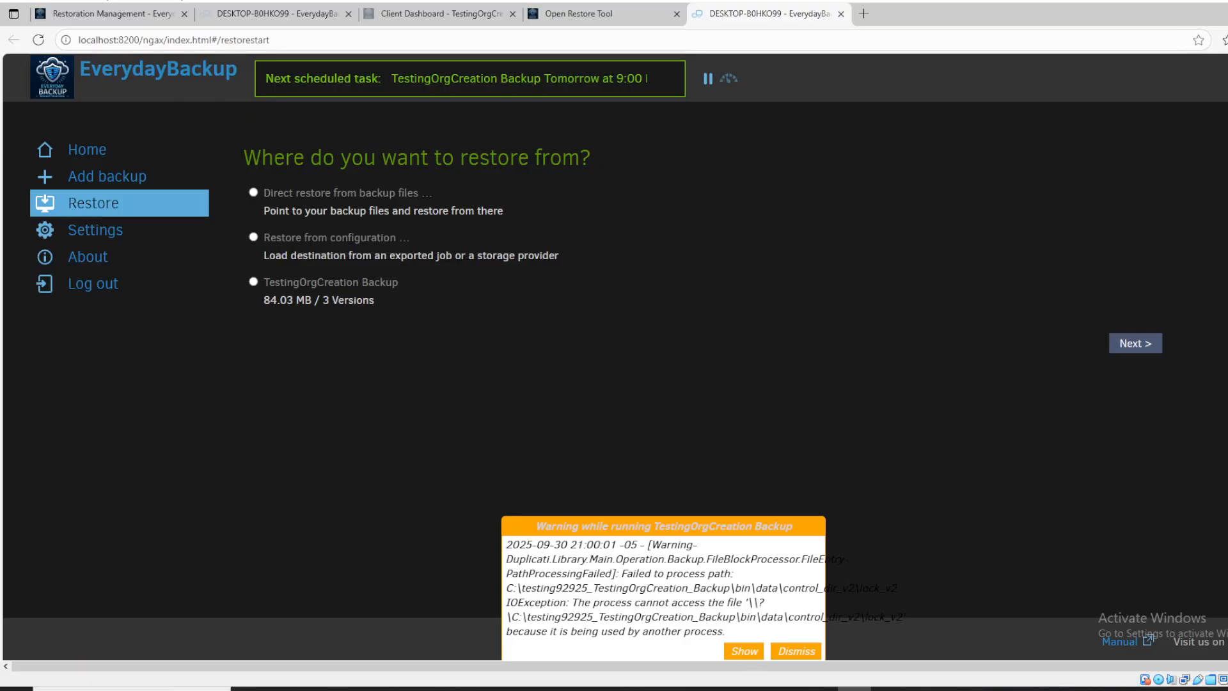
- Read and dismiss the backup warning, and proceed with TestingOrgCreation Backup as the restore source
drag(544, 526, 755, 635)
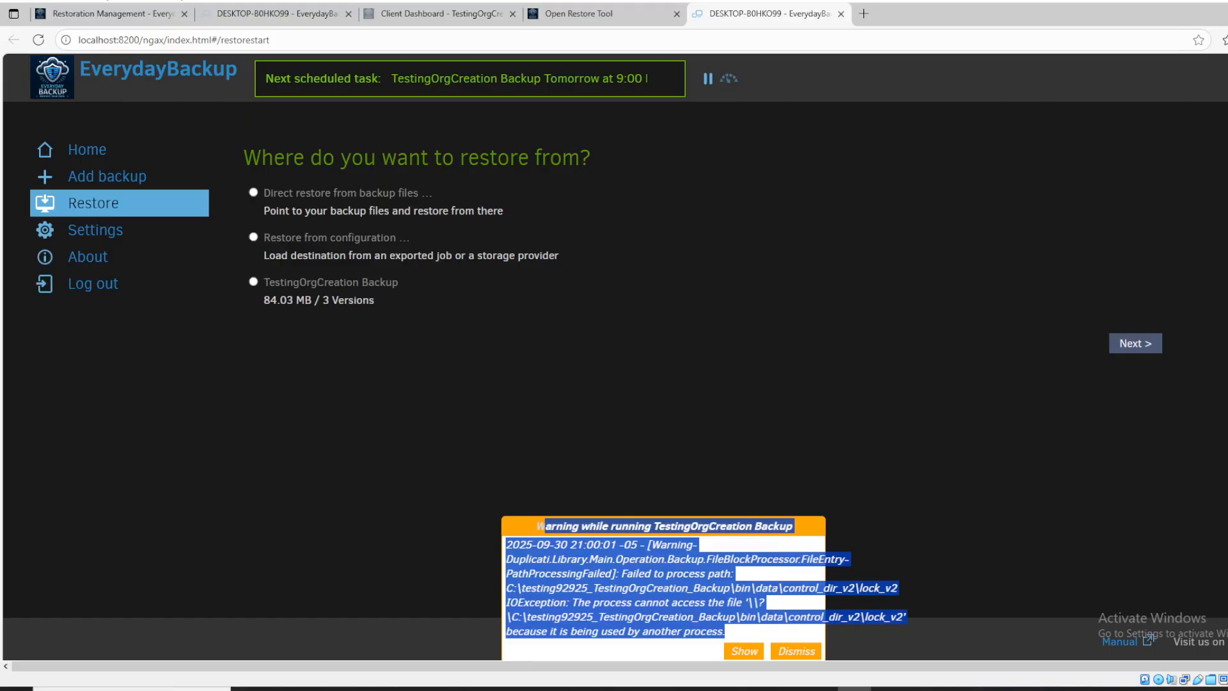
click(756, 630)
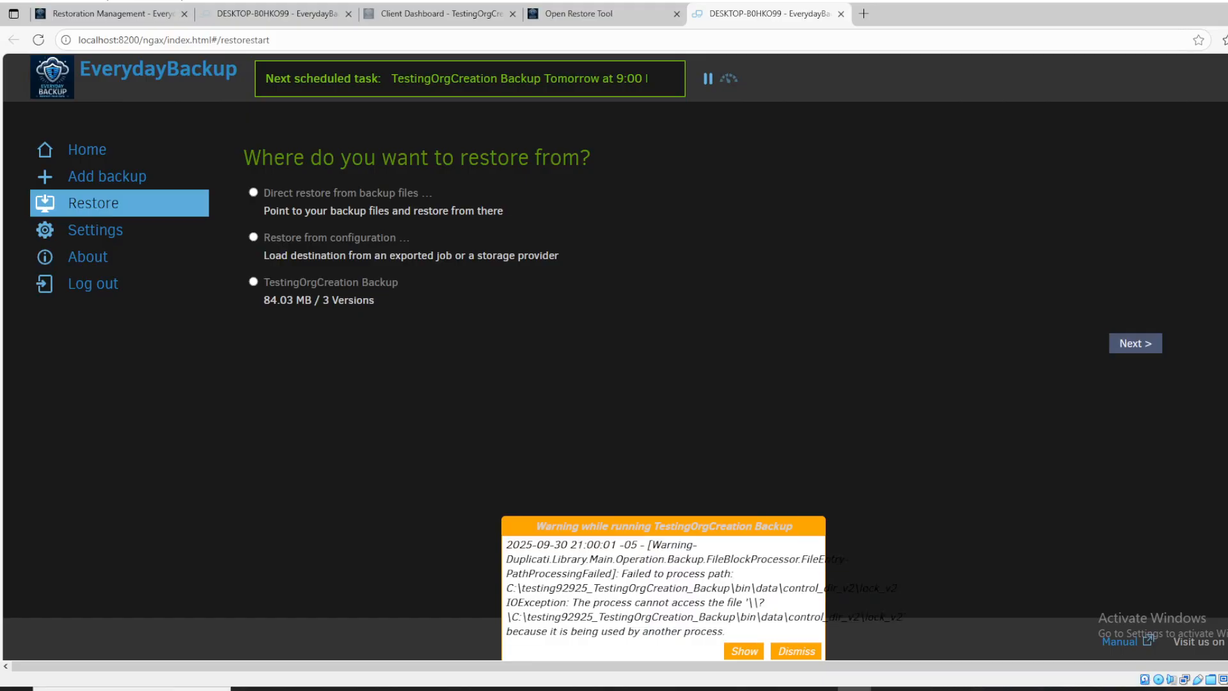
drag(727, 632, 519, 632)
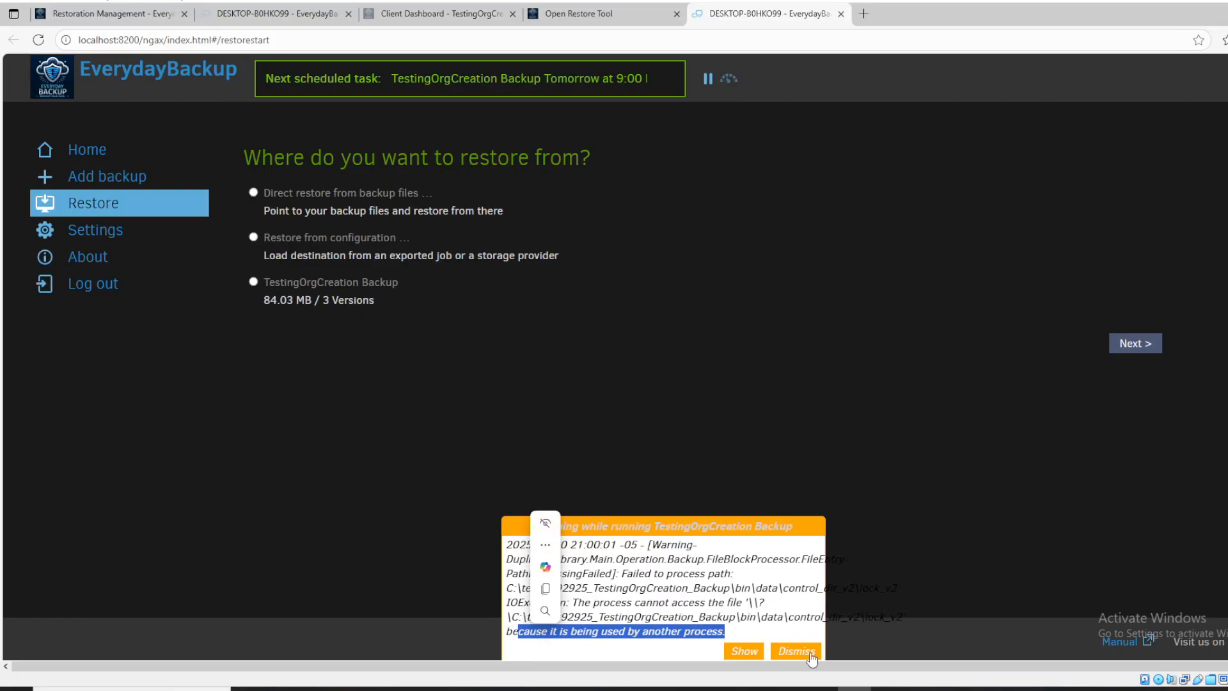
click(804, 653)
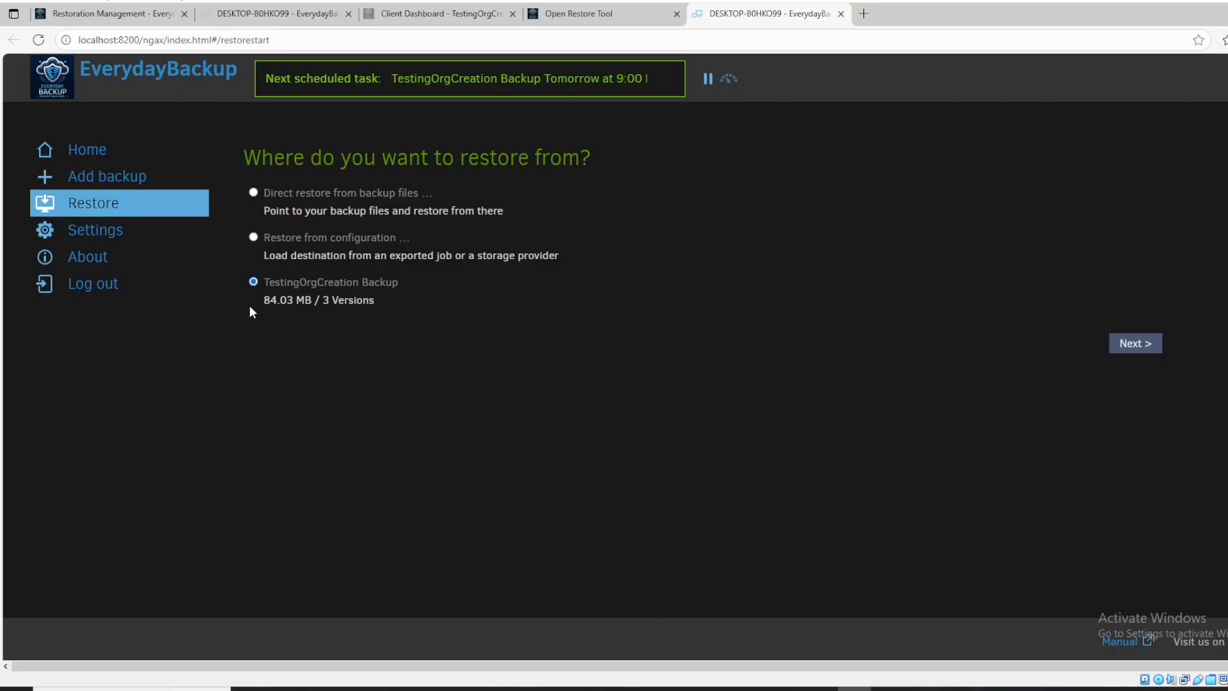
click(1132, 349)
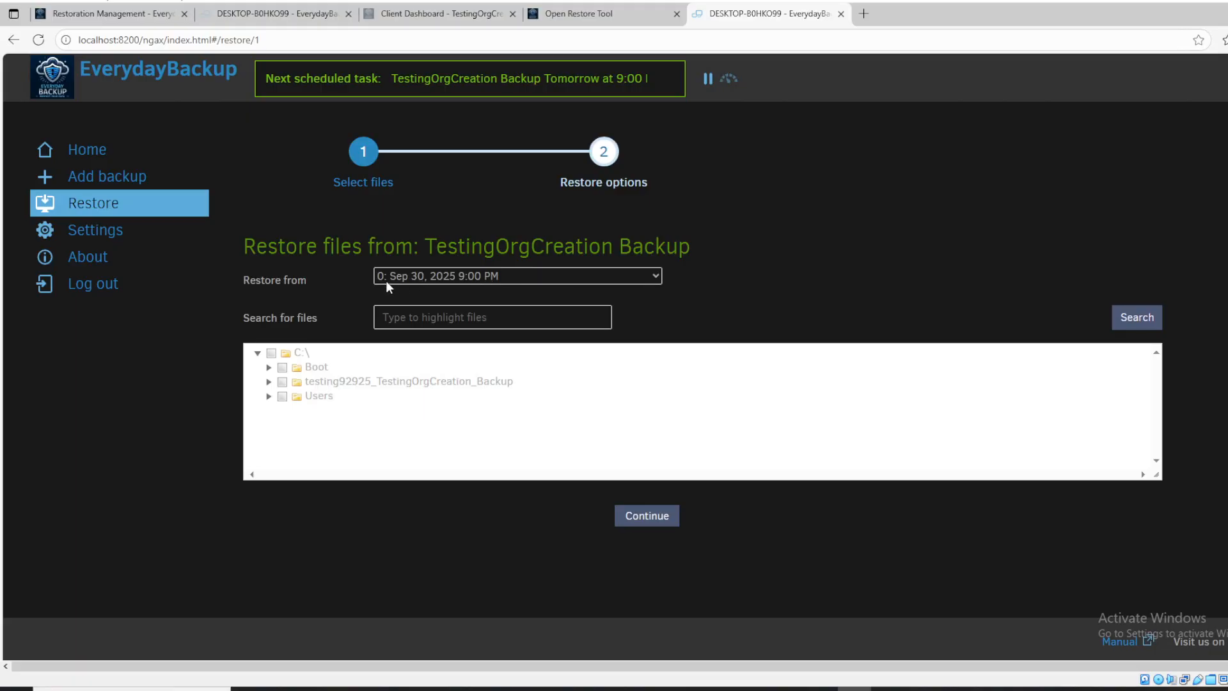
- Select the testing92925_TestingOrgCreation_Backup folder from the Sep 30, 2025 9:00 PM version and continue to the restore options
click(268, 383)
click(282, 382)
click(662, 521)
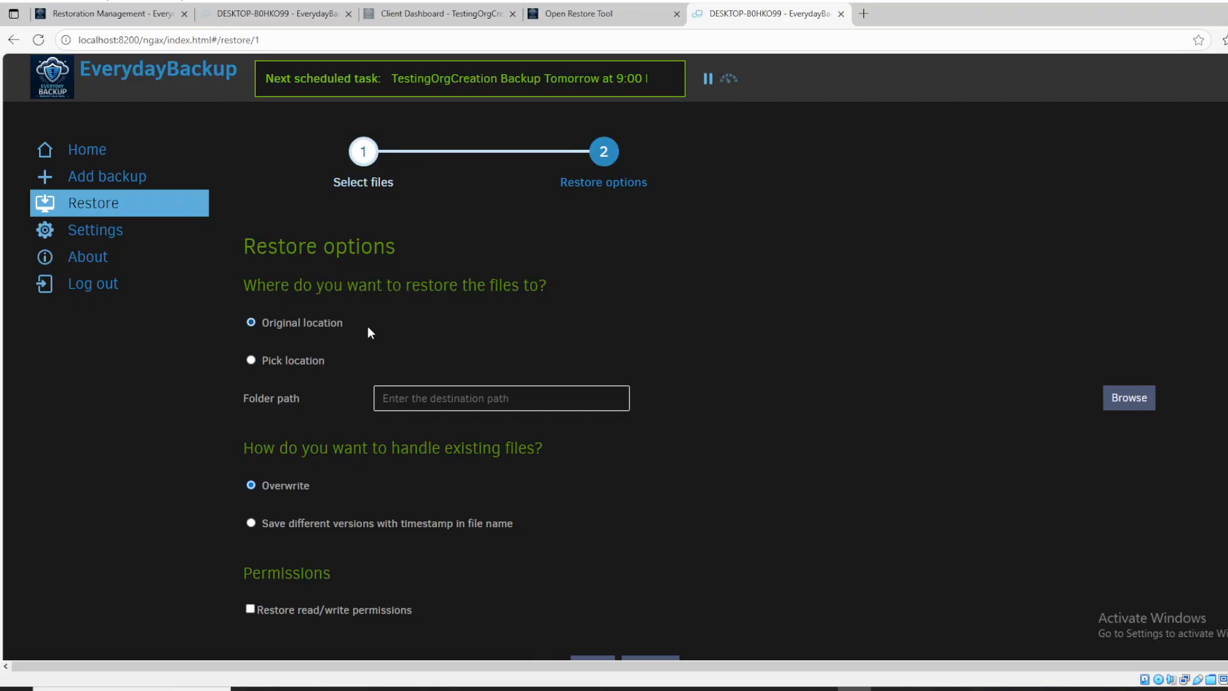
- Choose a custom restore location on the Desktop and set the folder path to %DESKTOP%/restoredfiles
click(252, 360)
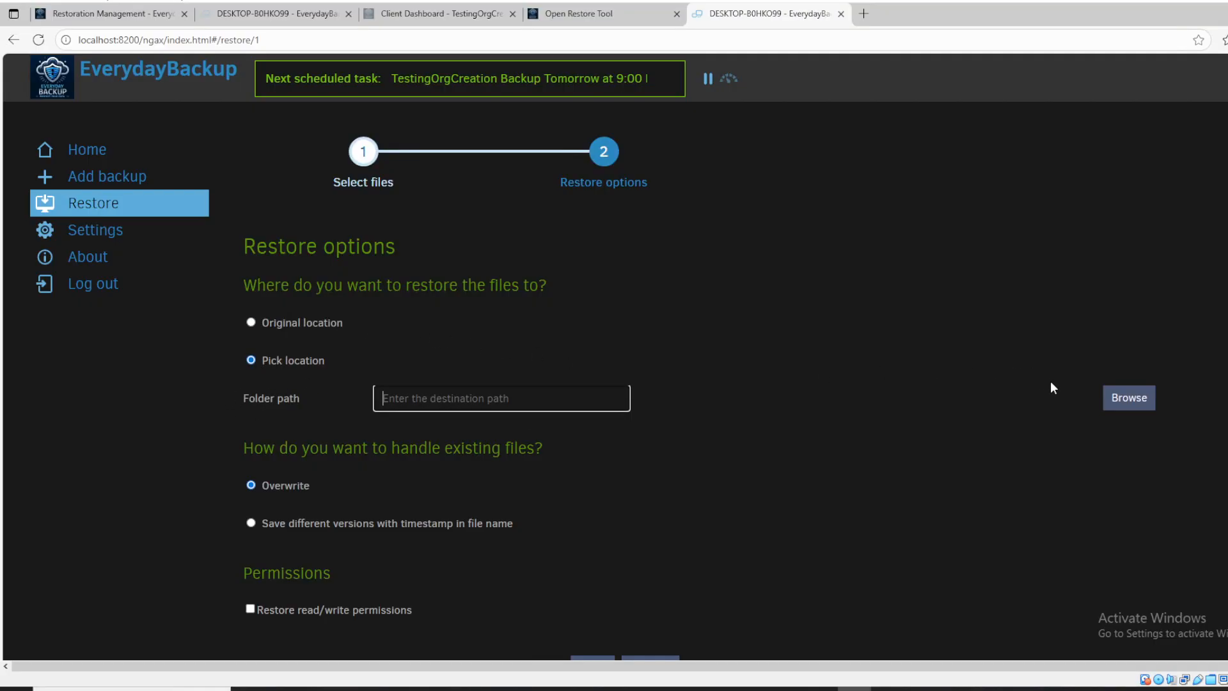
click(1119, 400)
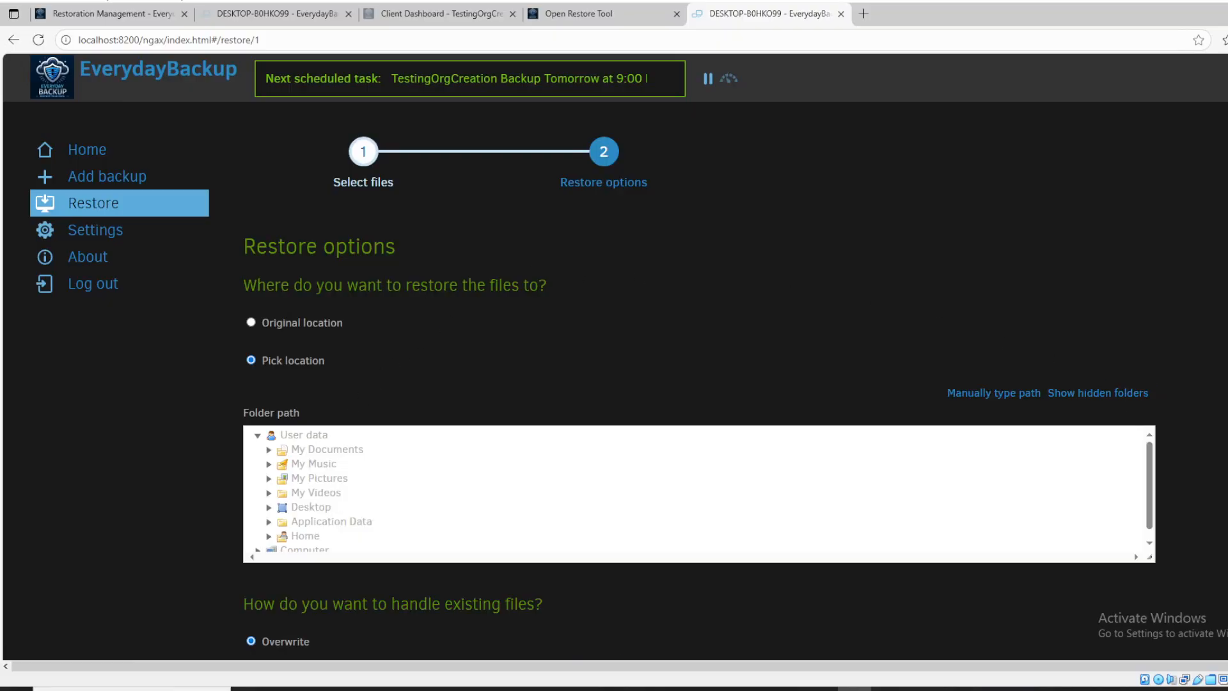
click(269, 507)
click(311, 507)
scroll(312, 516, down, 3)
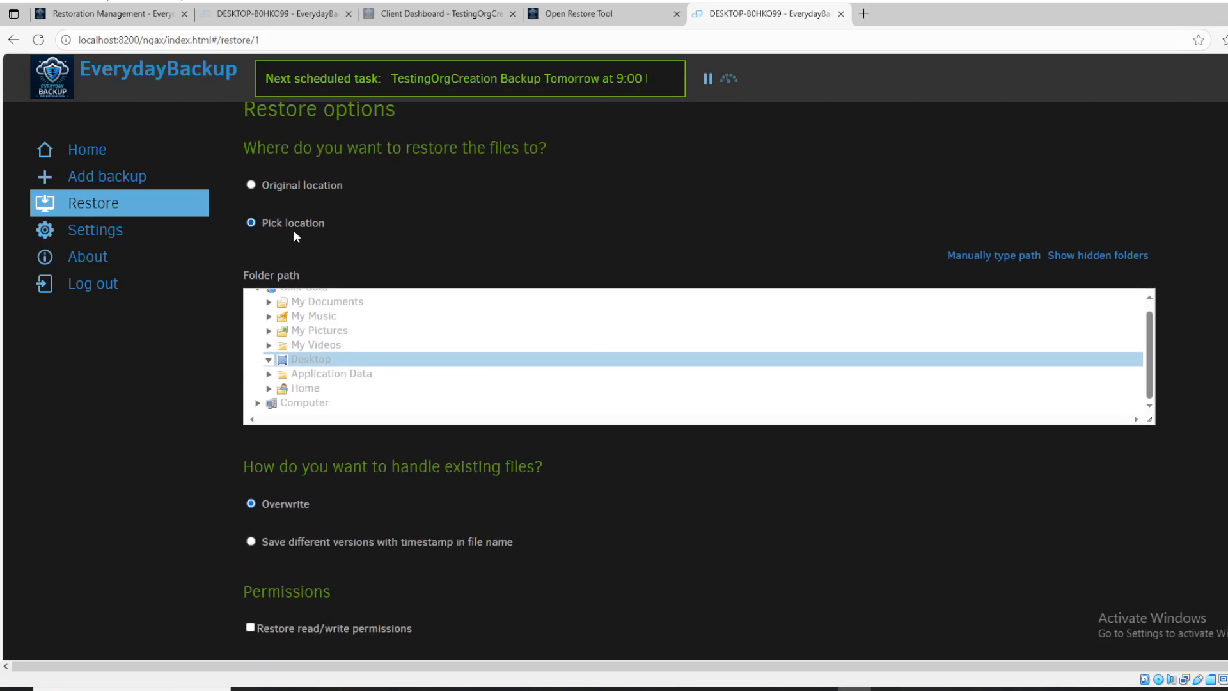
click(1011, 256)
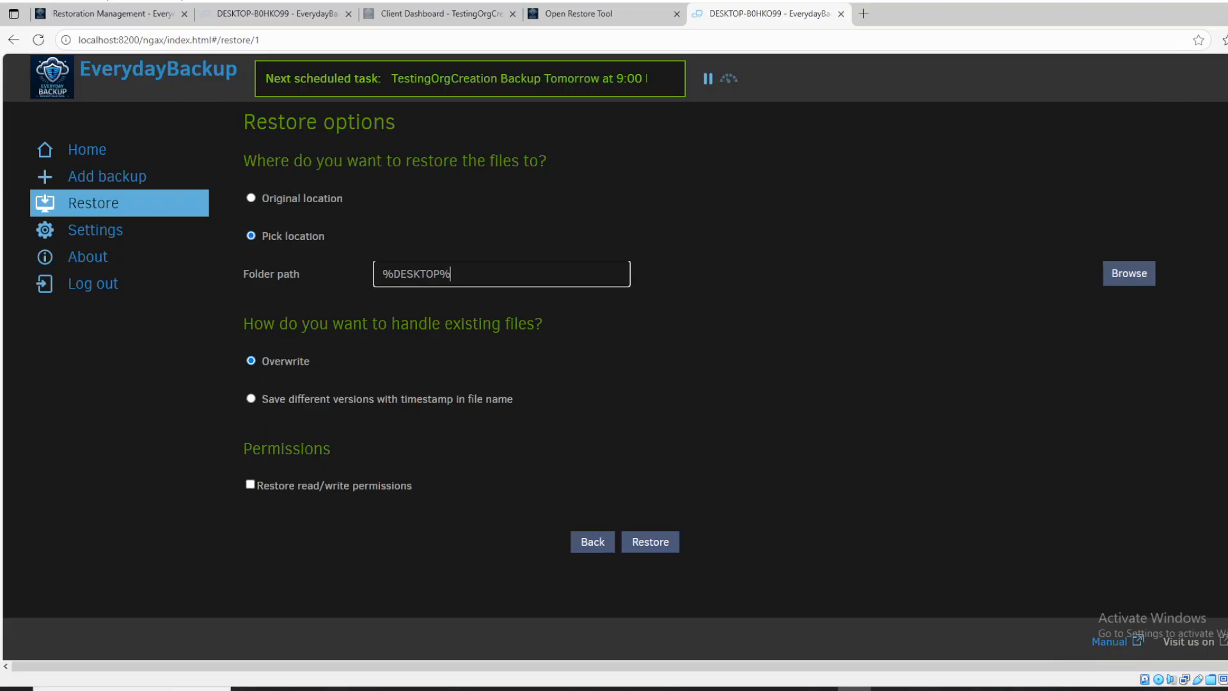
text(/restoredfiles)
- Save different versions with timestamp in file name, include read/write permissions, and start the restore
drag(243, 323, 515, 324)
click(516, 325)
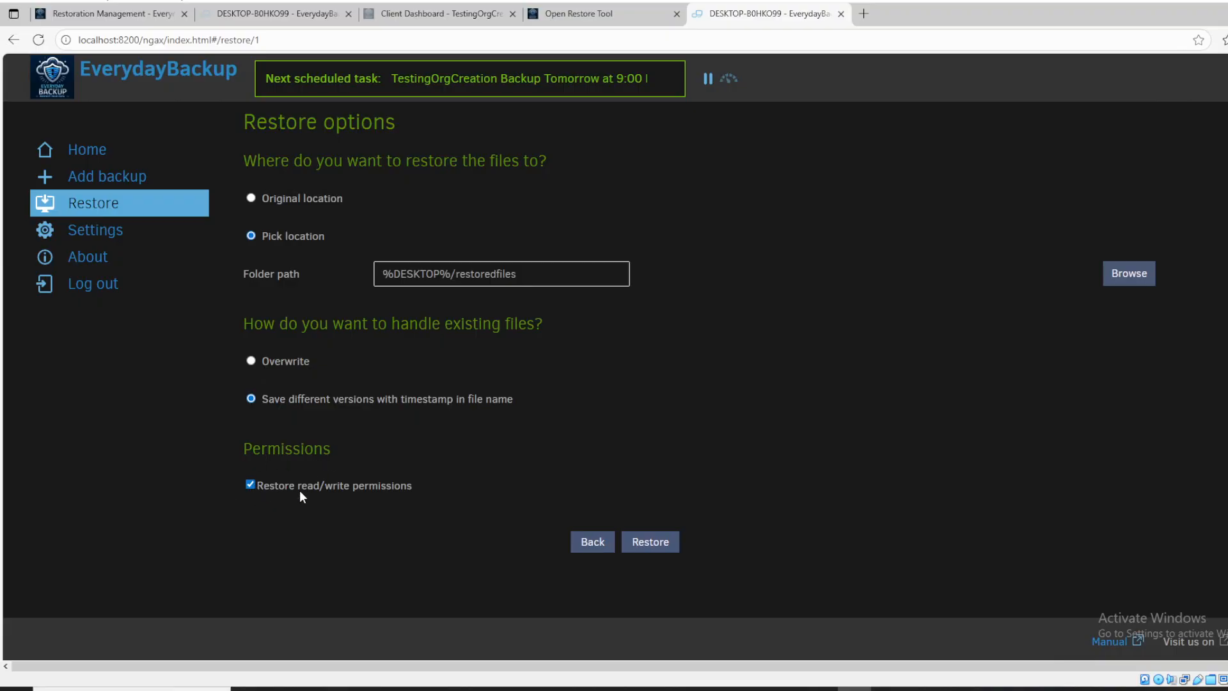
click(652, 542)
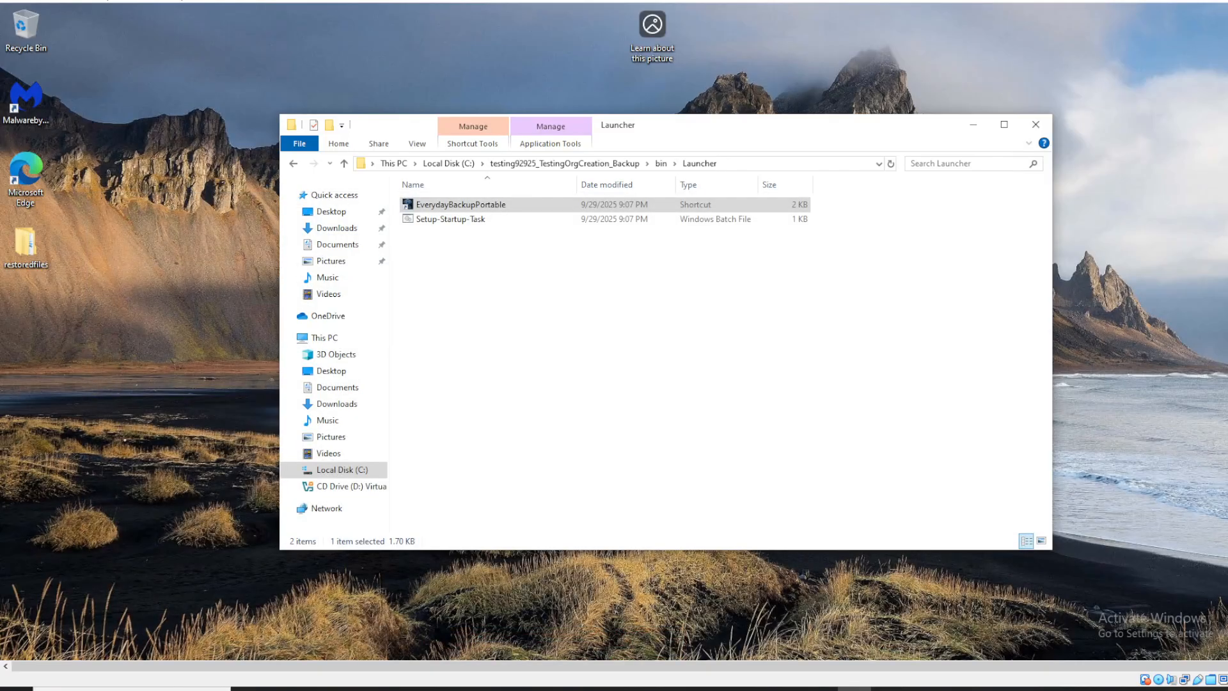
- Open the restoredfiles folder on the desktop and examine the restored contents of bin and its Launcher subfolder, including Setup-Startup-Task
click(74, 267)
double_click(29, 244)
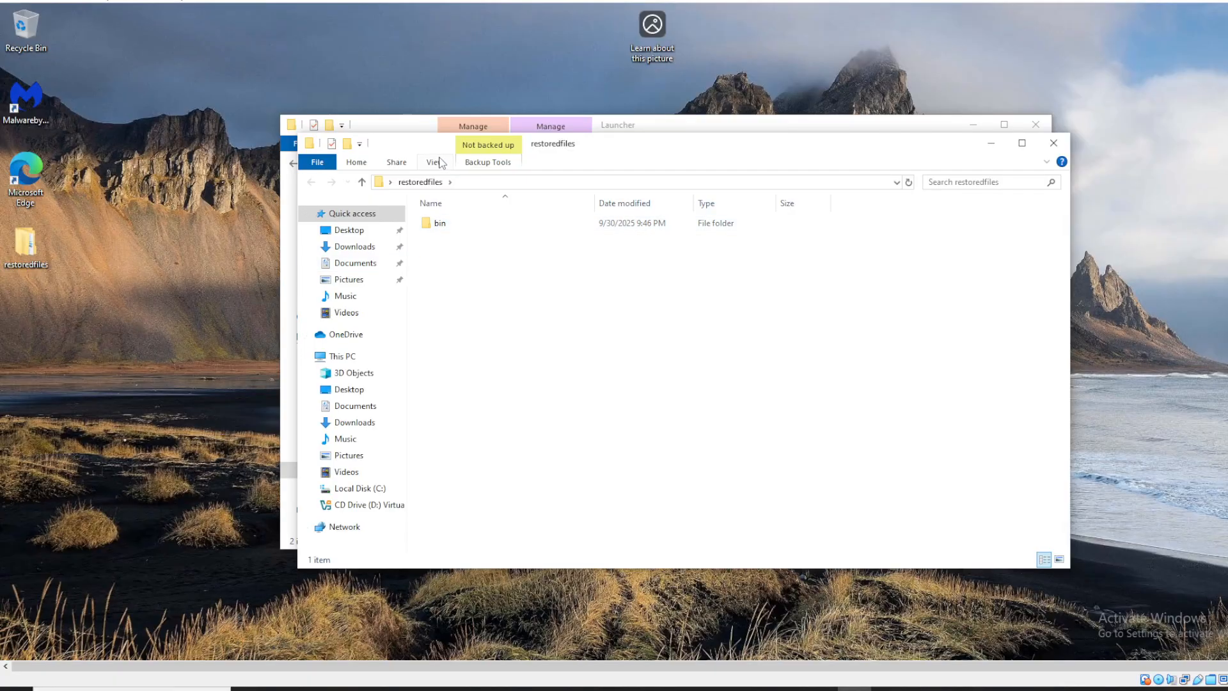
drag(431, 151, 296, 100)
click(26, 262)
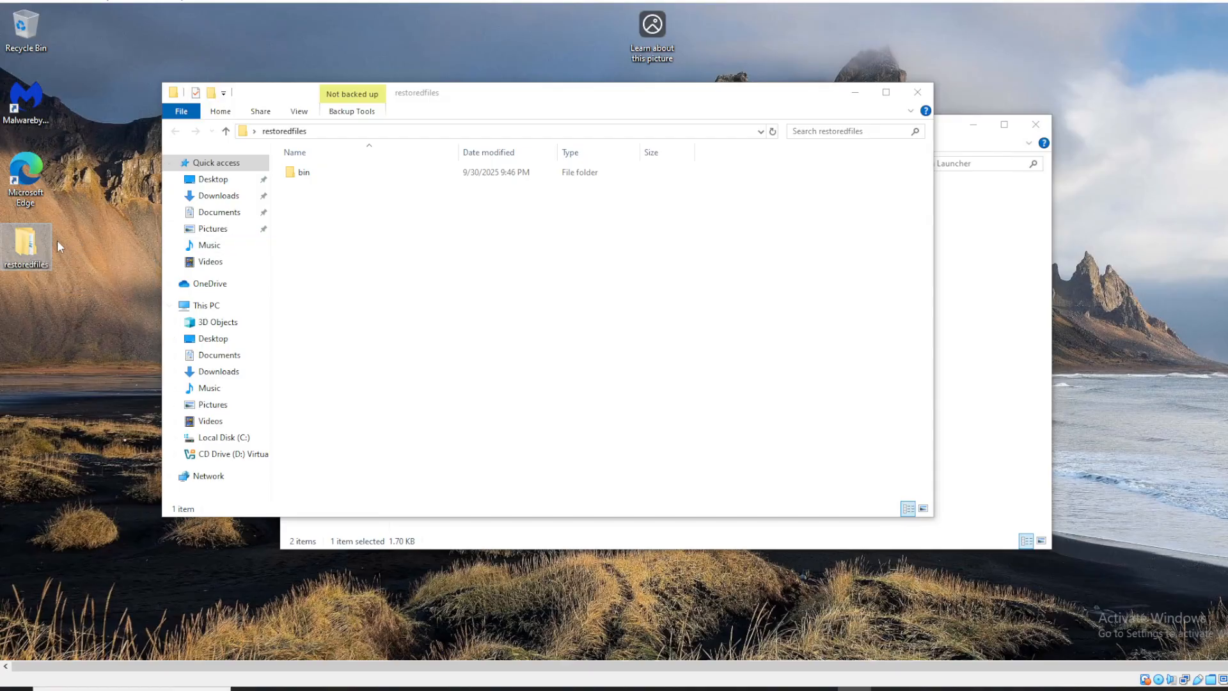
double_click(306, 178)
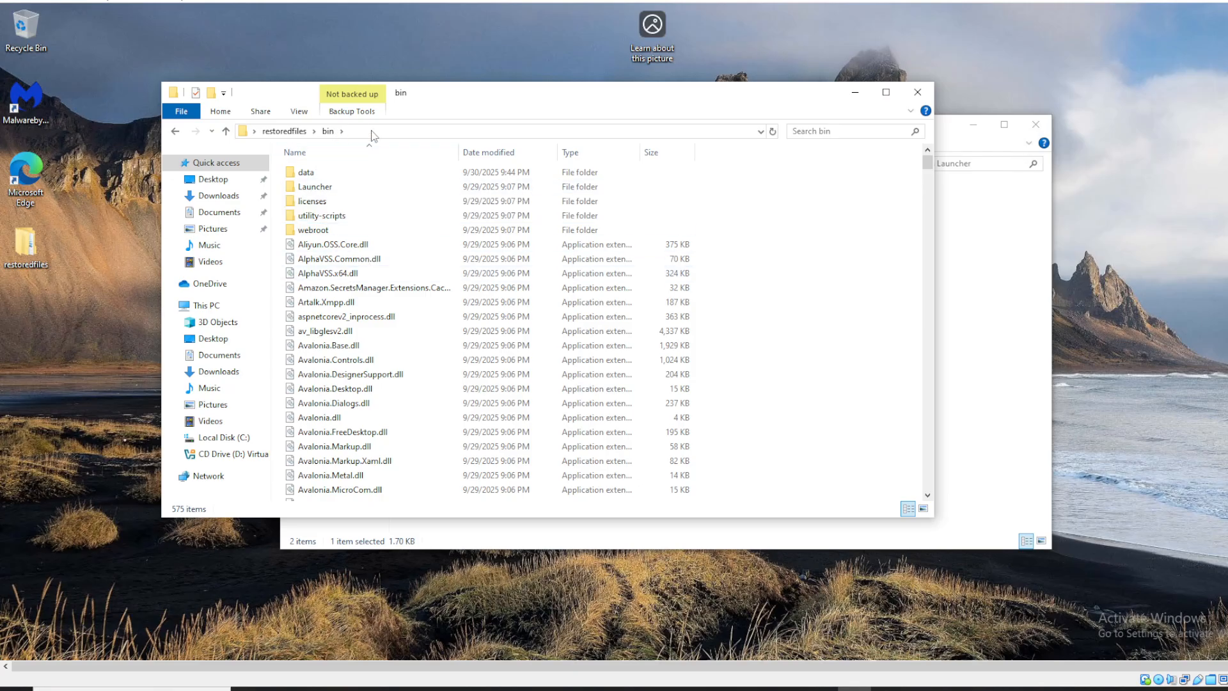
mouse_move(928, 165)
mouse_down()
mouse_move(927, 454)
mouse_move(928, 163)
mouse_up()
double_click(329, 188)
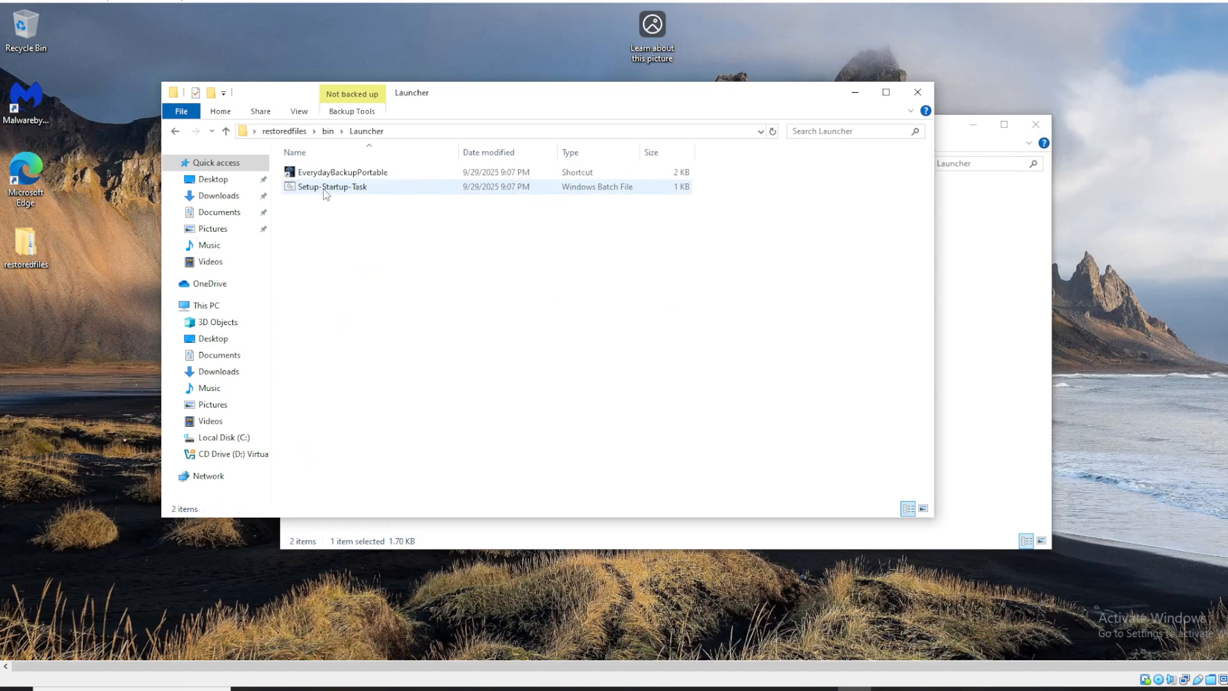
click(331, 187)
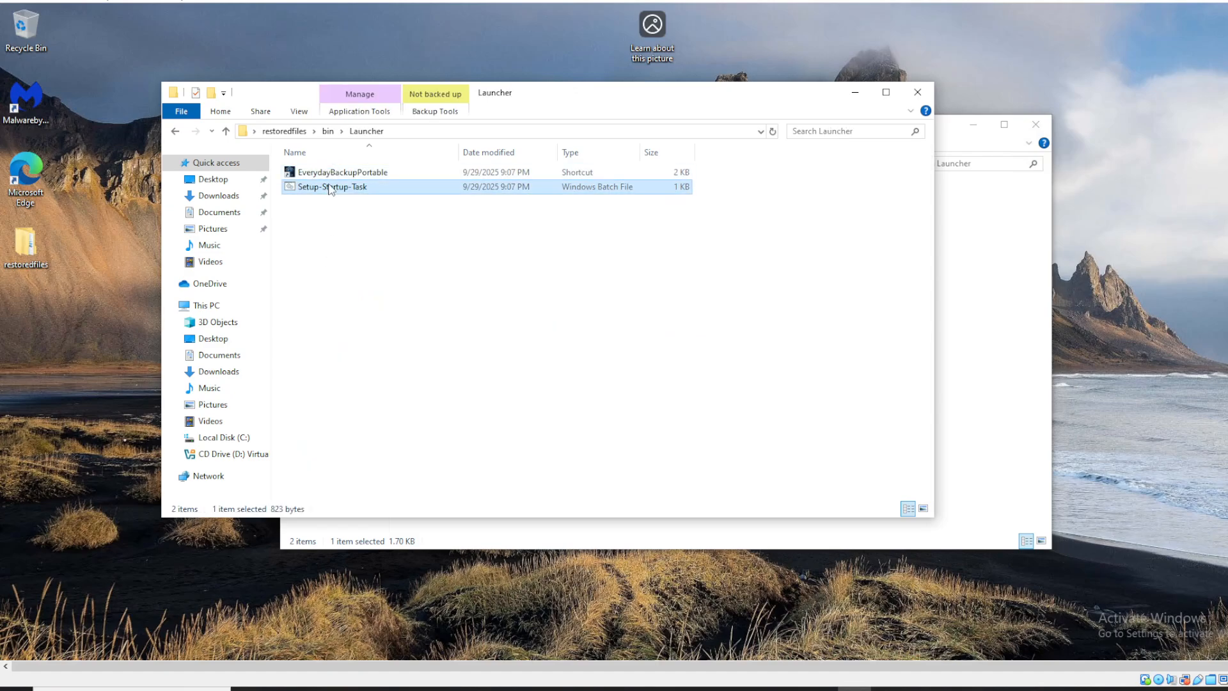